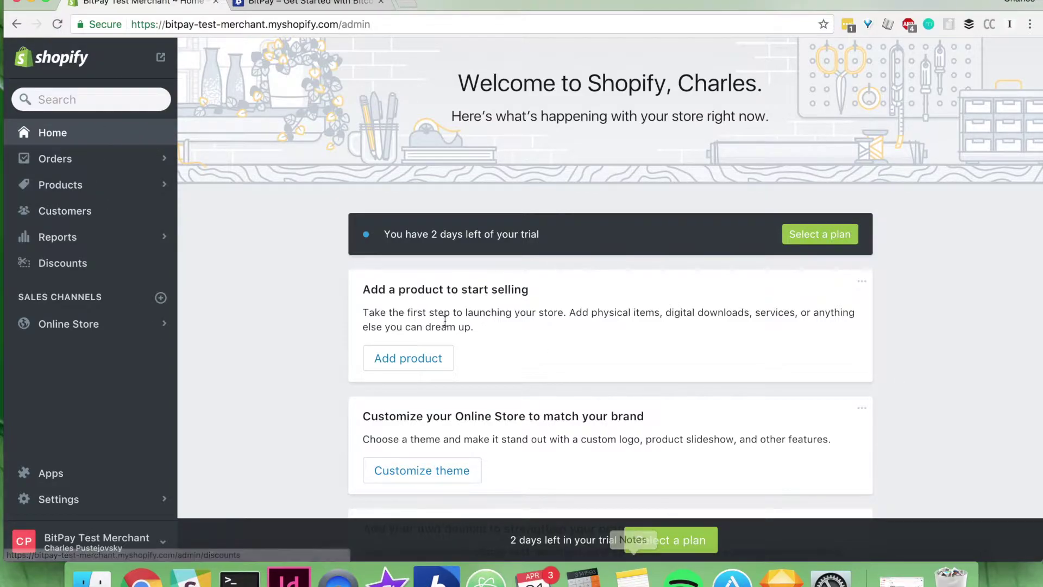
# Pick BitPay under Alternative payments in Payments settings and choose to enter different credentials.
pyautogui.click(69, 501)
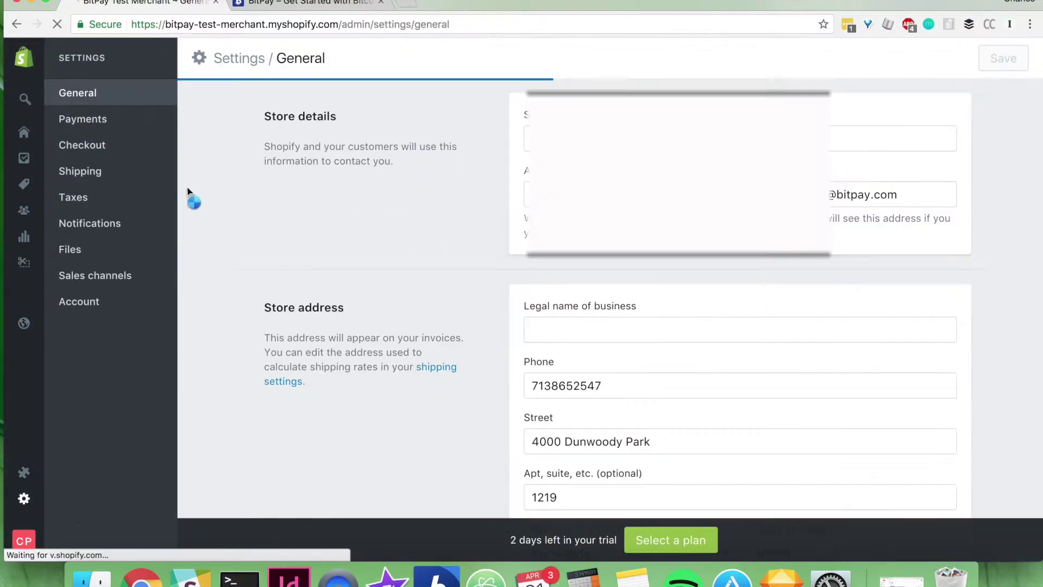
pyautogui.click(74, 131)
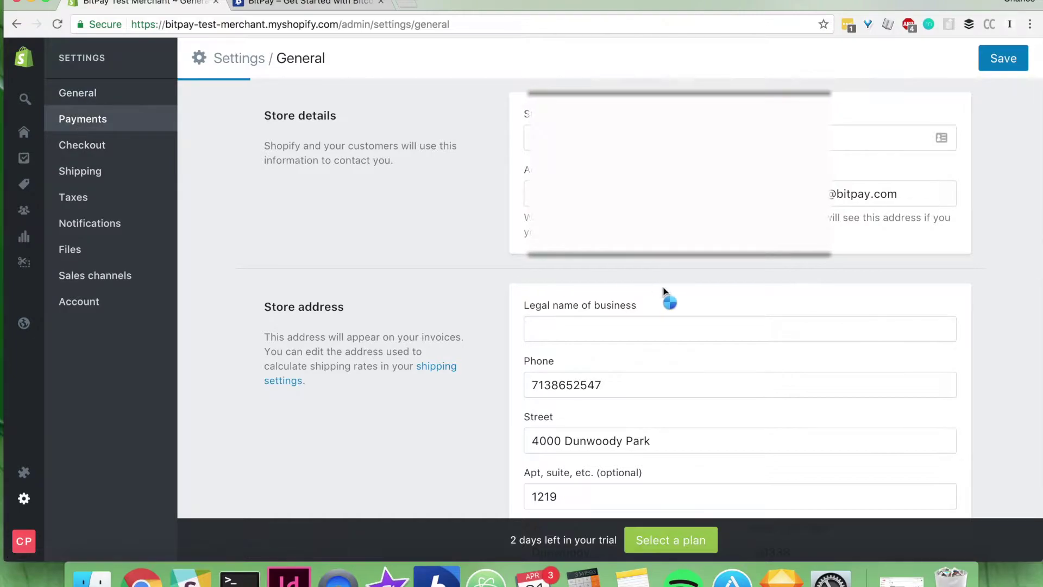
pyautogui.scroll(-2, 618, 295)
pyautogui.scroll(-3, 617, 295)
pyautogui.scroll(-3, 617, 295)
pyautogui.scroll(-2, 619, 299)
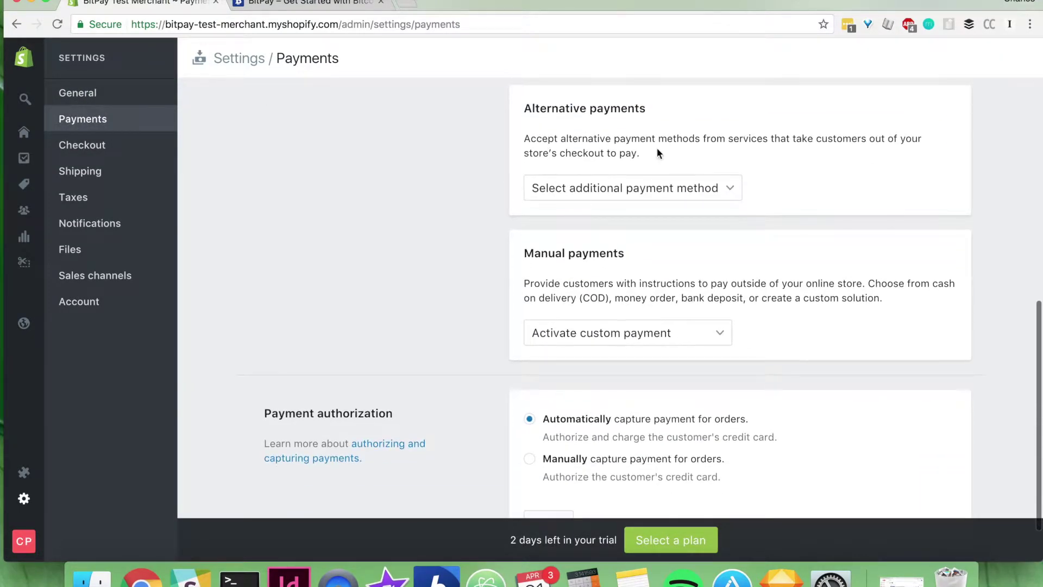
pyautogui.click(579, 194)
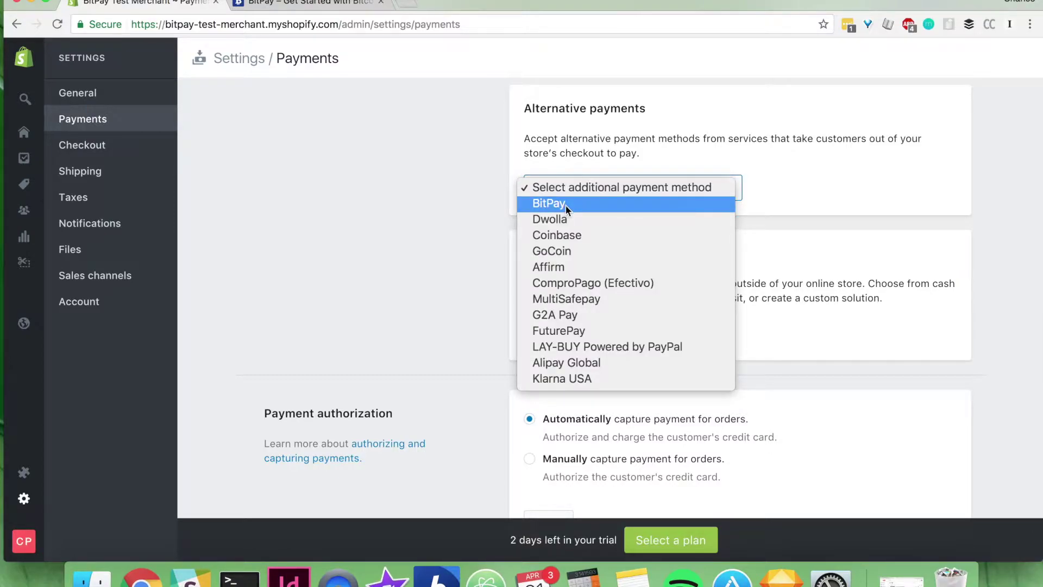
pyautogui.click(566, 205)
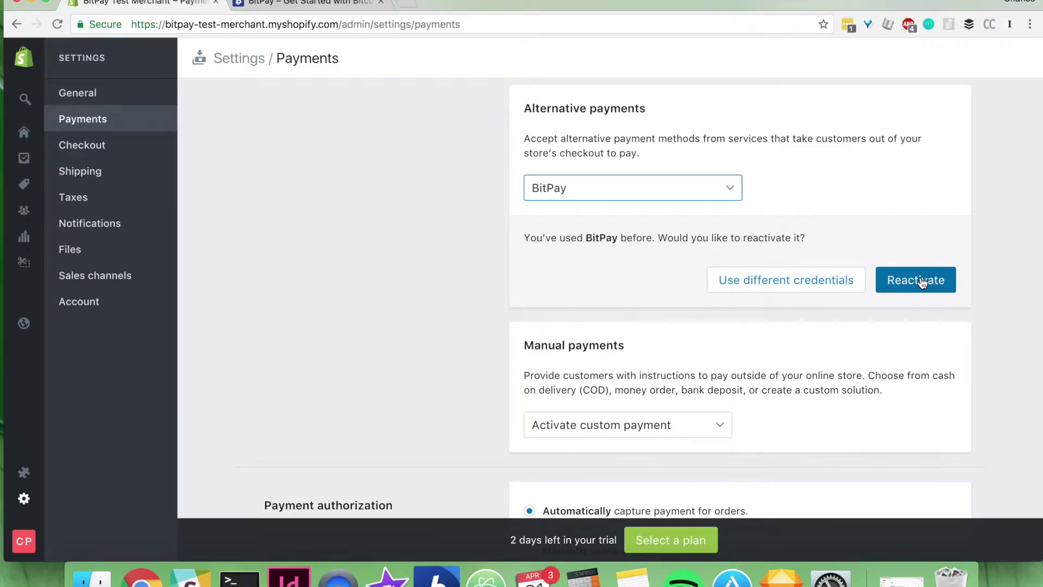
pyautogui.click(772, 285)
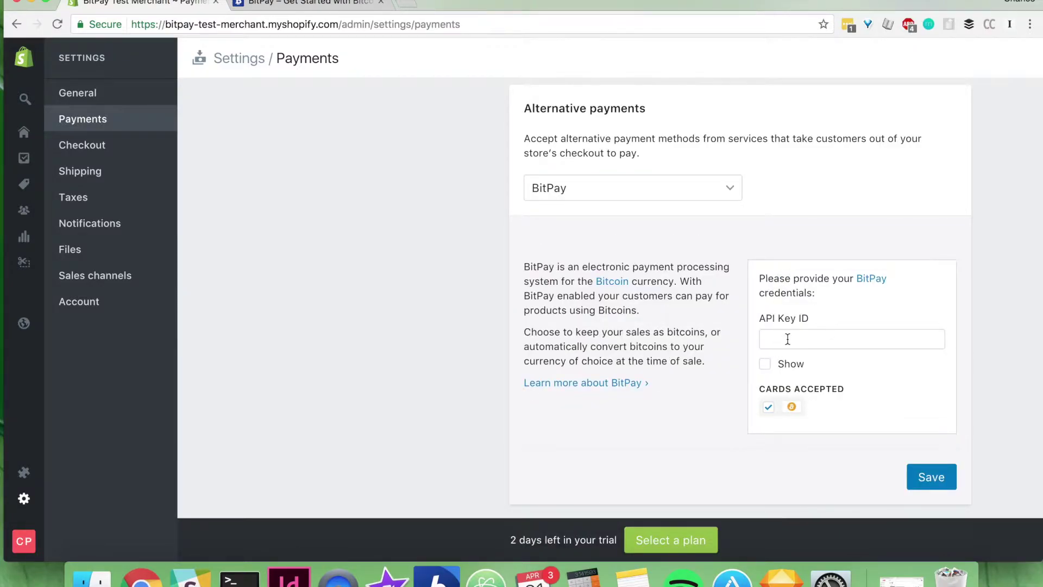
pyautogui.scroll(1, 771, 336)
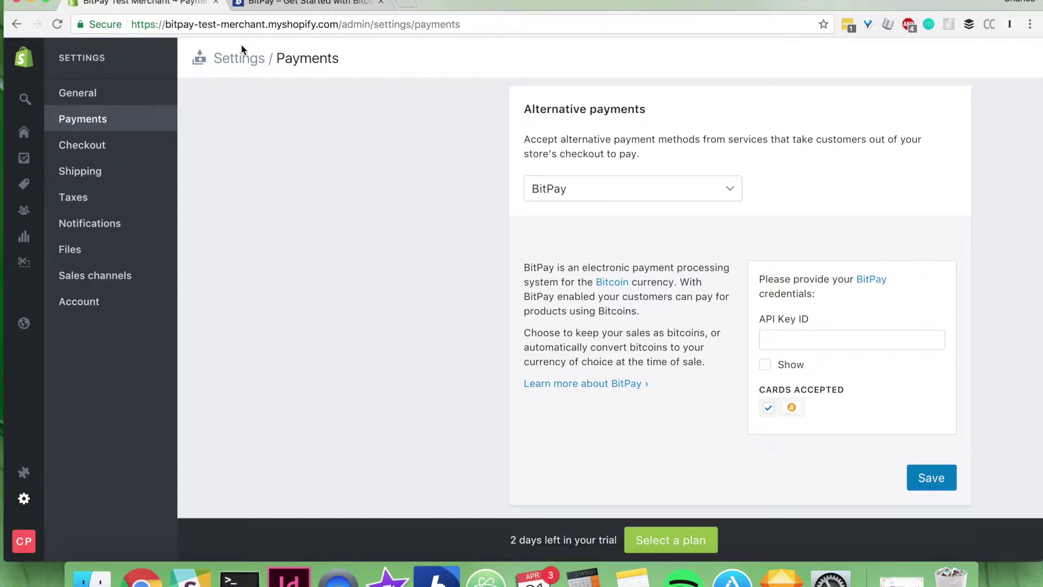
# Sign in to the BitPay test dashboard and go to Payment Tools > Legacy API Keys.
pyautogui.click(281, 3)
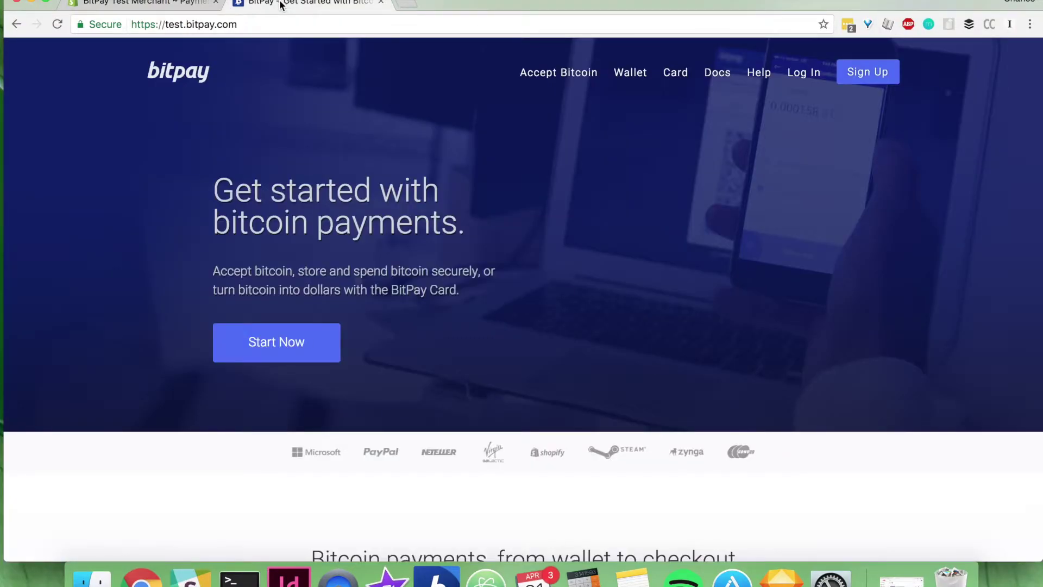
pyautogui.click(805, 79)
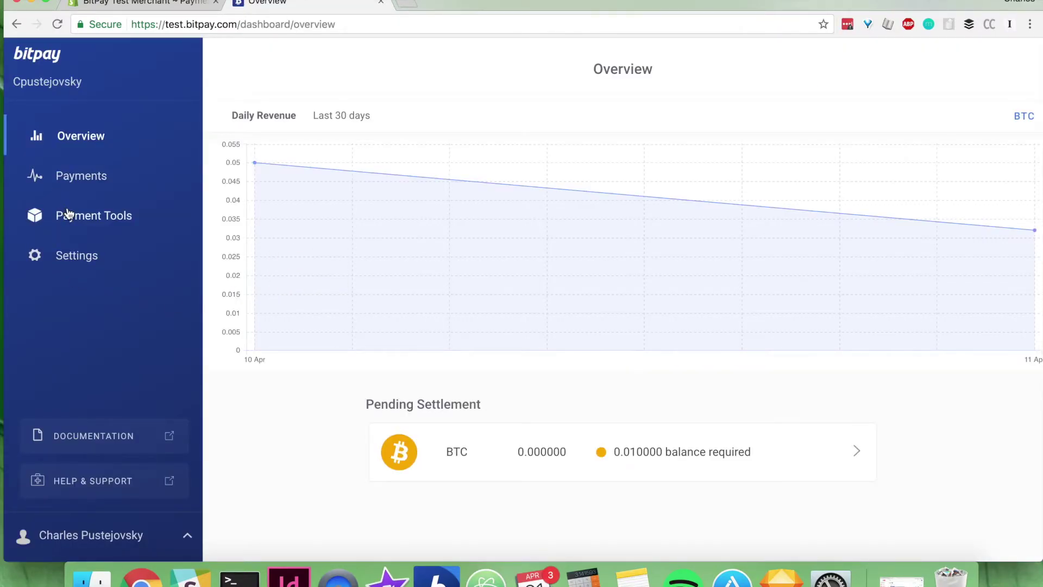
pyautogui.click(70, 213)
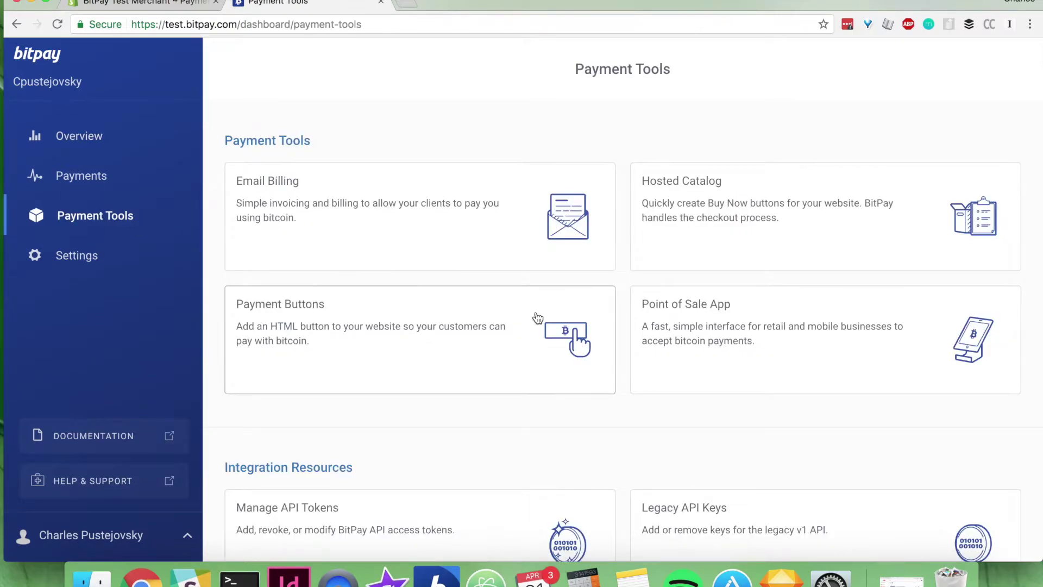
pyautogui.scroll(-2, 538, 322)
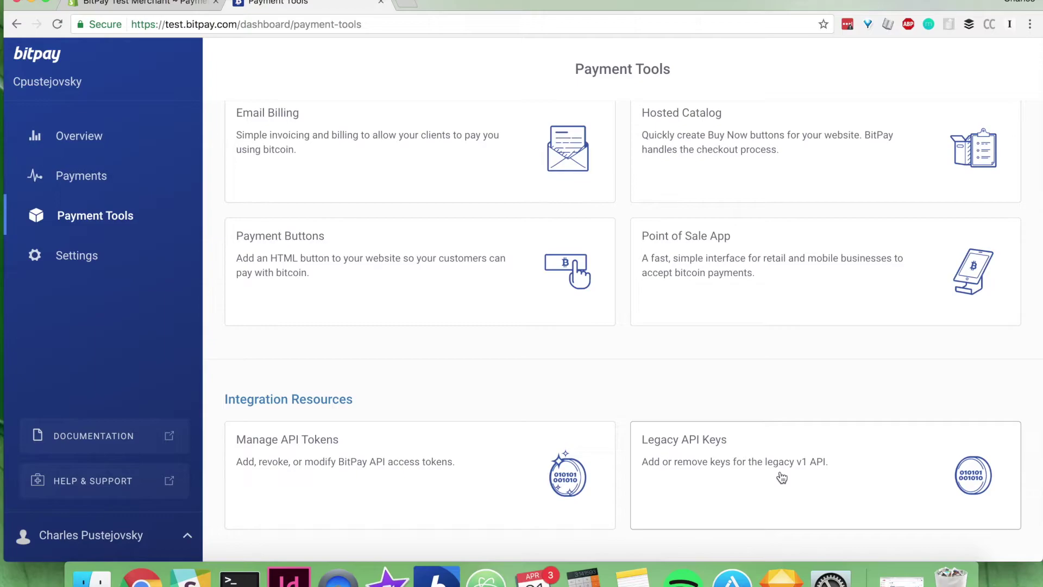
pyautogui.click(782, 478)
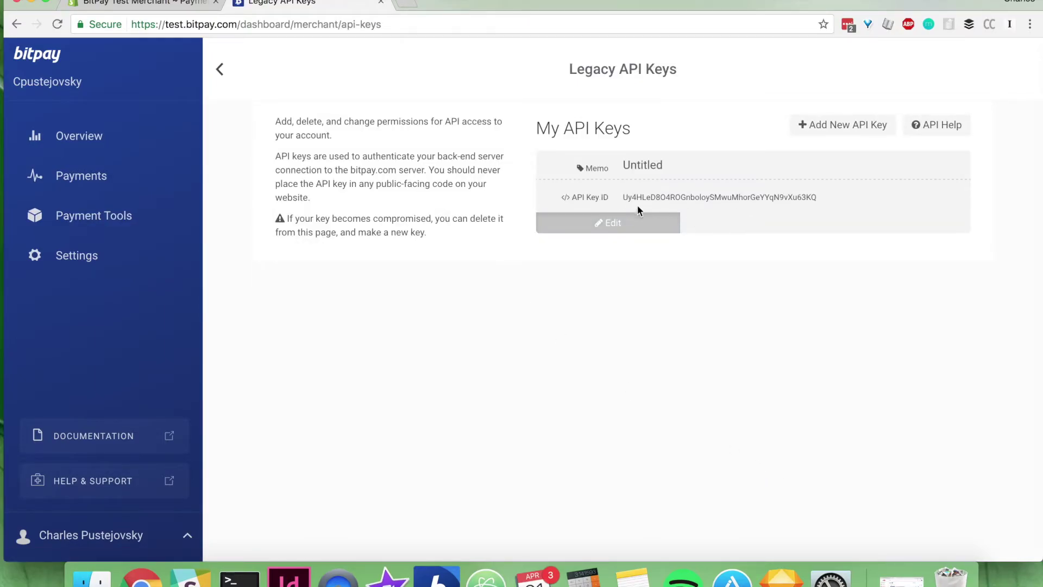
# Add a new BitPay API key, memo the older key 'API Key #1', and select its key ID.
pyautogui.click(841, 126)
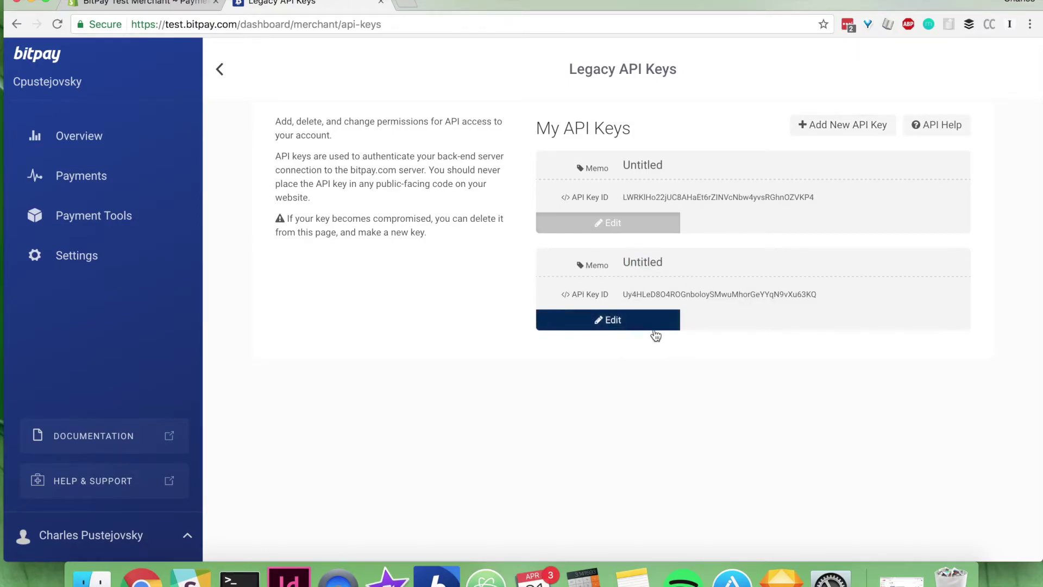
pyautogui.click(657, 326)
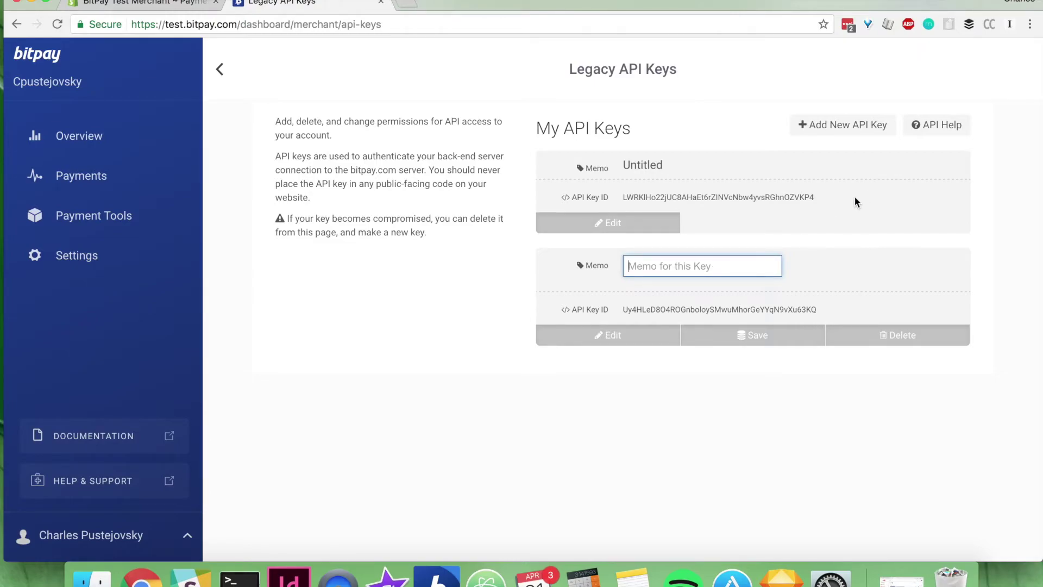
pyautogui.write('API Key #1')
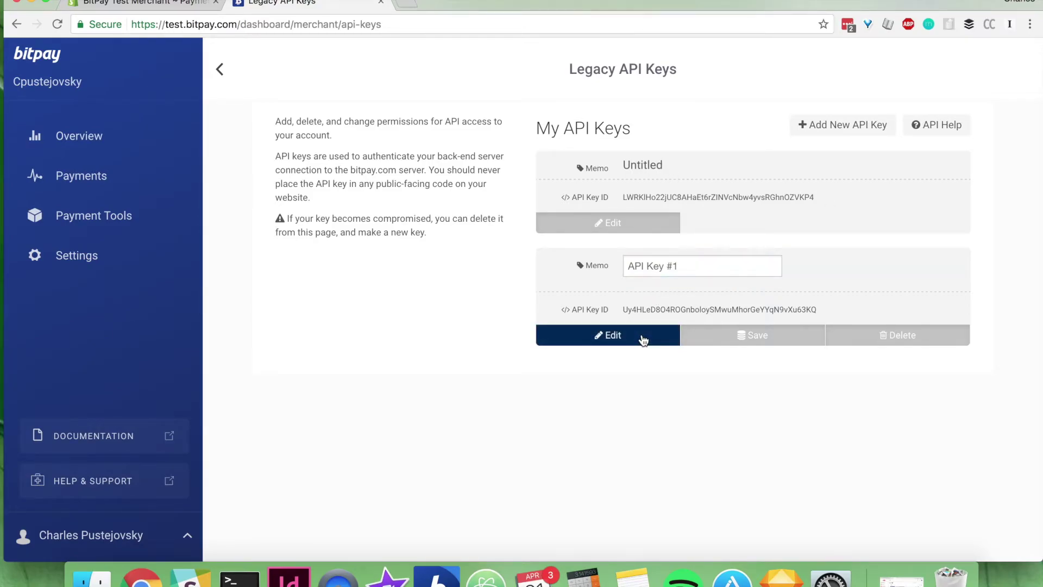
pyautogui.click(748, 336)
pyautogui.click(739, 377)
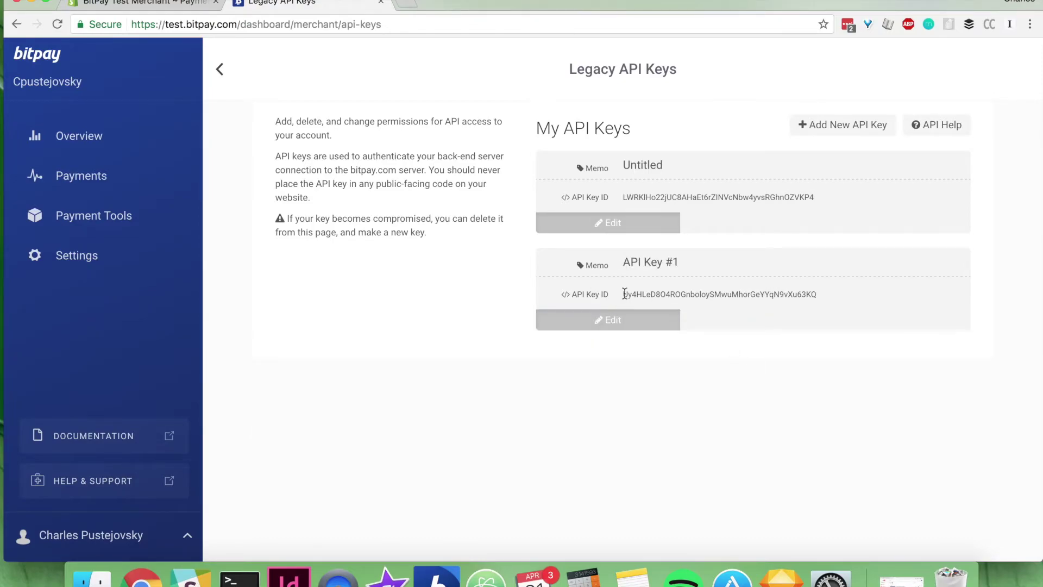
pyautogui.moveTo(623, 294); pyautogui.dragTo(837, 296)
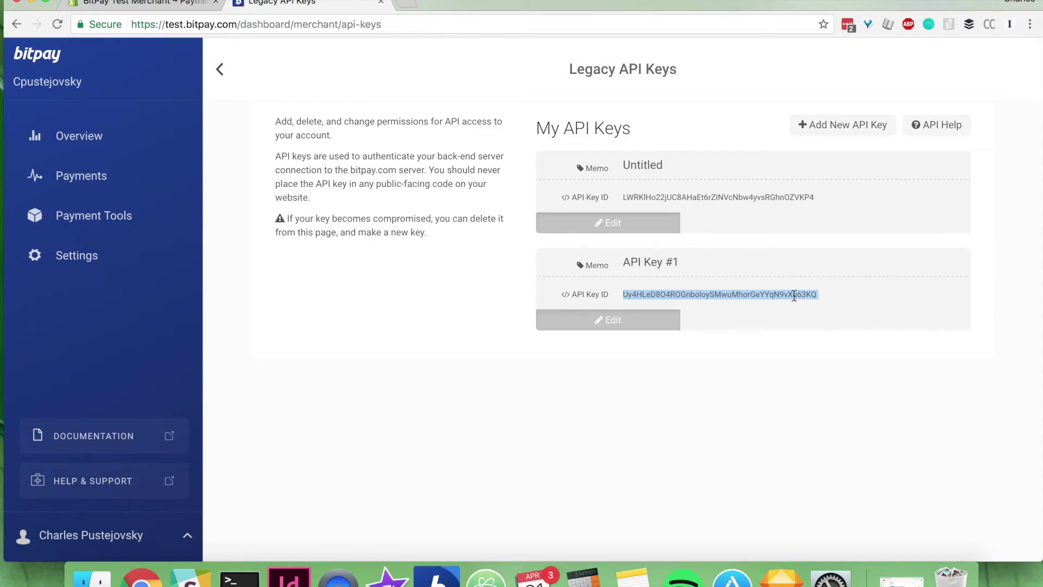
# Paste the BitPay key ID into Shopify's API Key ID field, verify it, and save.
pyautogui.click(143, 7)
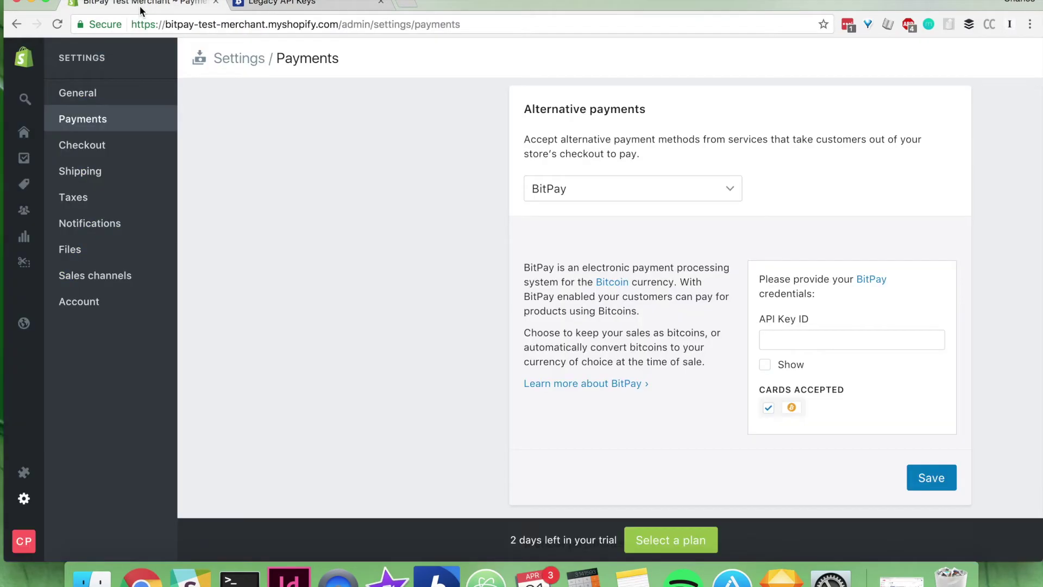
pyautogui.click(786, 342)
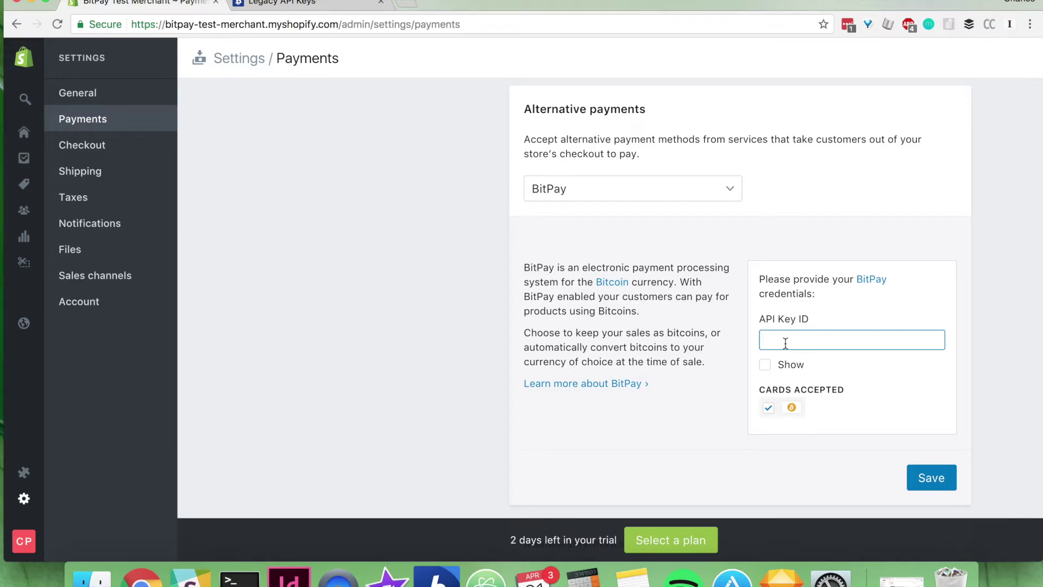
pyautogui.press('super+v')
pyautogui.click(766, 367)
pyautogui.click(765, 367)
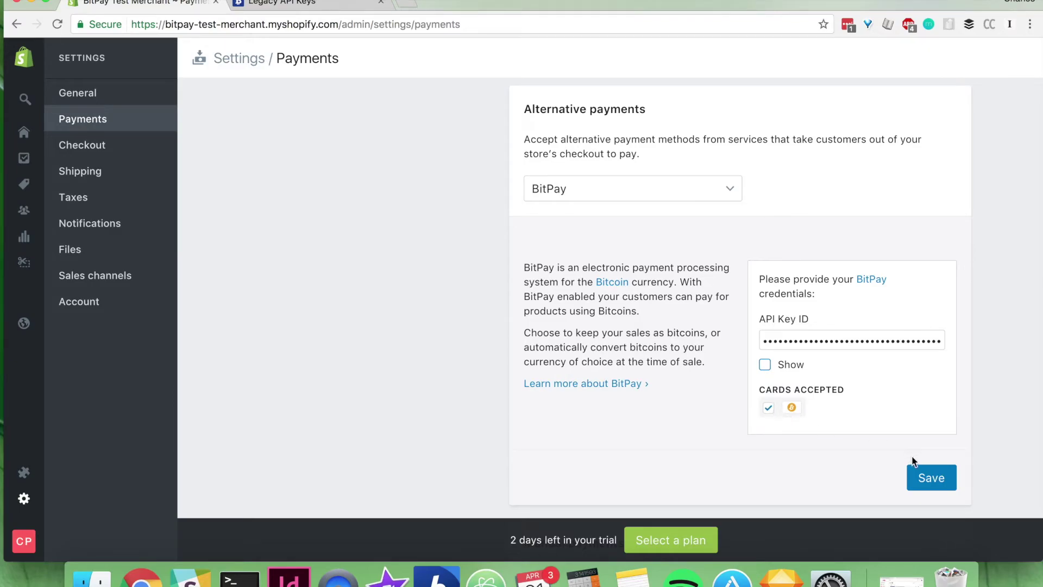
pyautogui.click(929, 478)
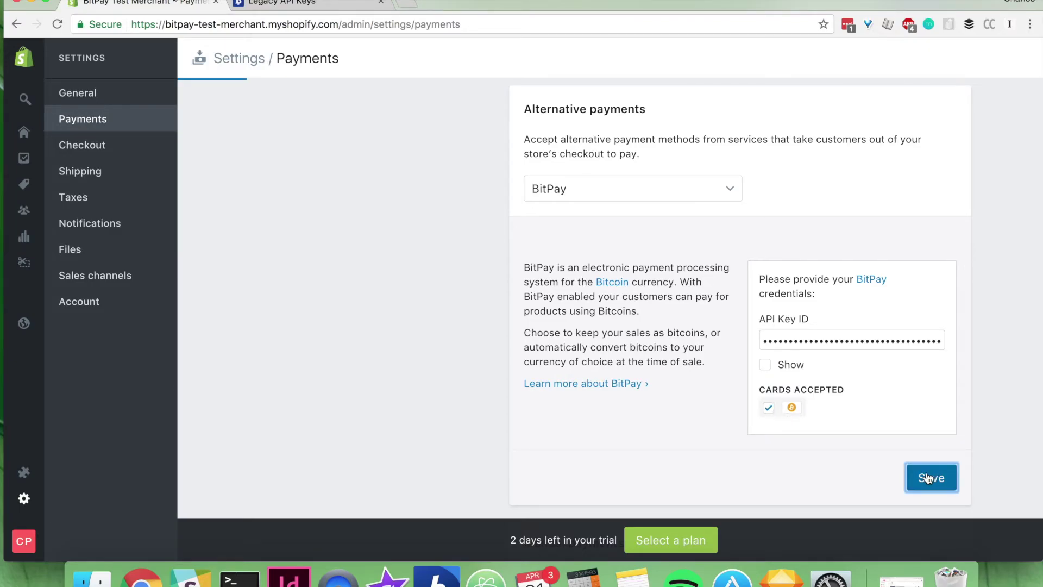